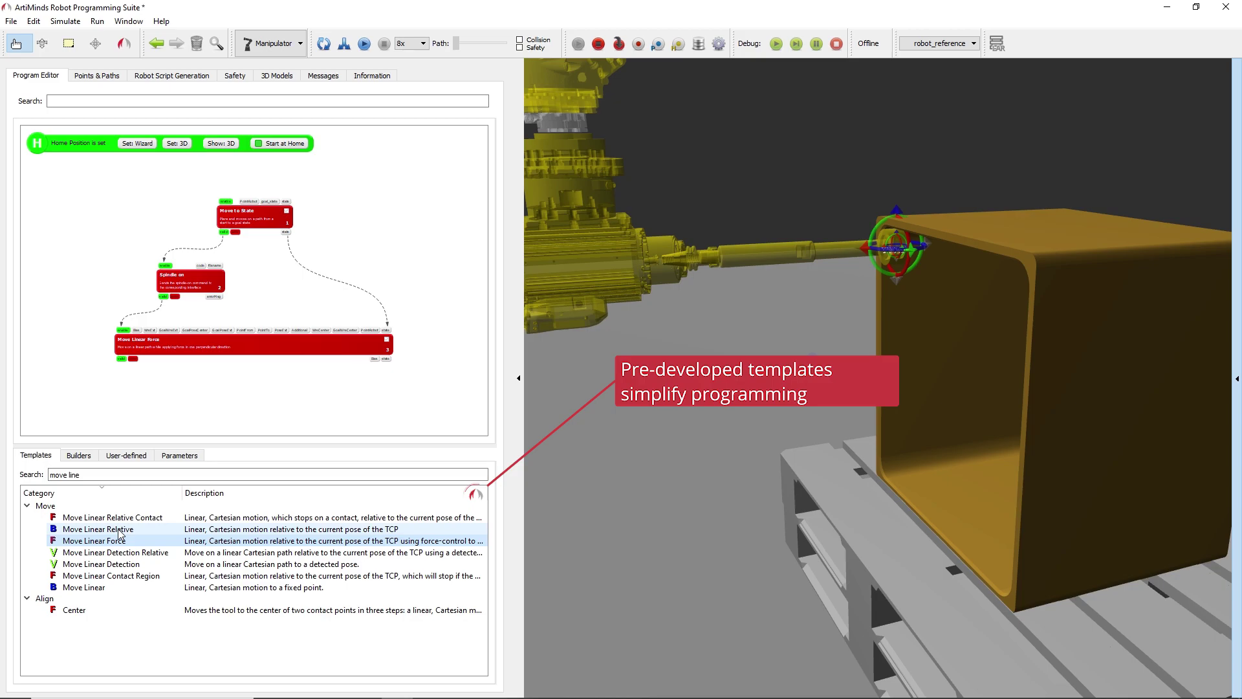
Step: Append Move Linear Relative and the saved Spindle off template after Move Linear Force
drag(97, 529, 208, 396)
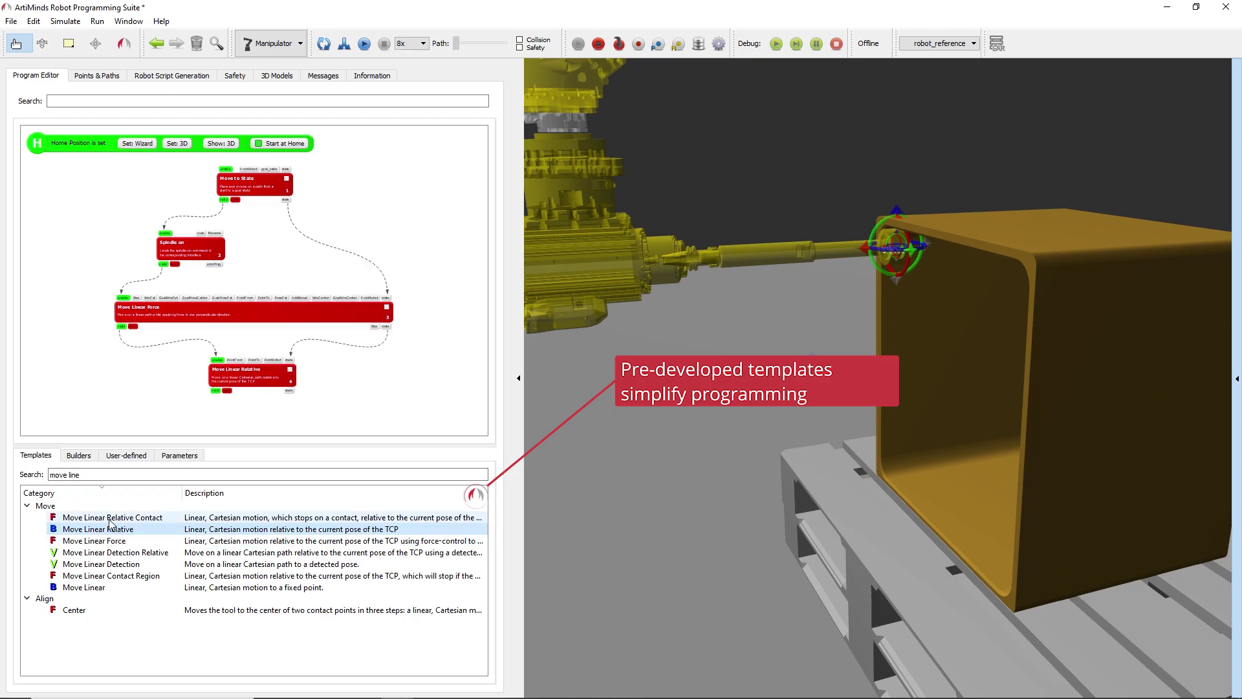
click(126, 455)
drag(113, 493, 277, 415)
Step: Group the selected grinding steps into a hierarchy named 'first grinding movement' and open it
drag(401, 189, 146, 393)
right_click(228, 402)
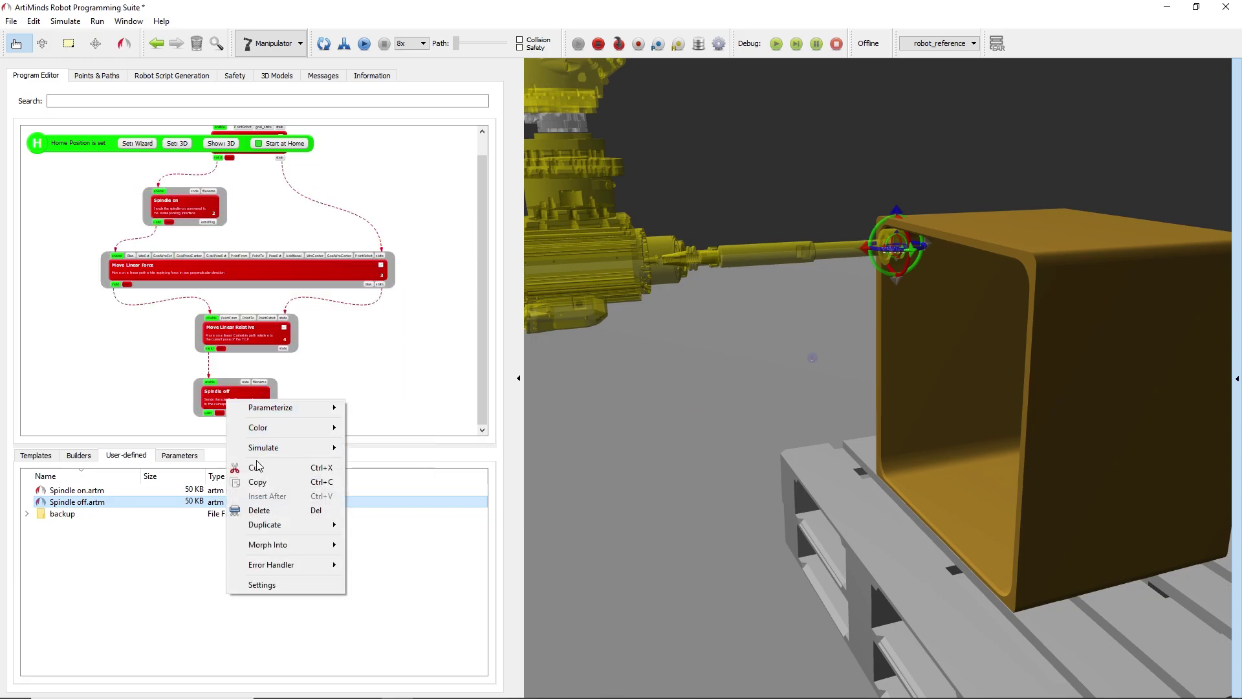
mouse_move(279, 545)
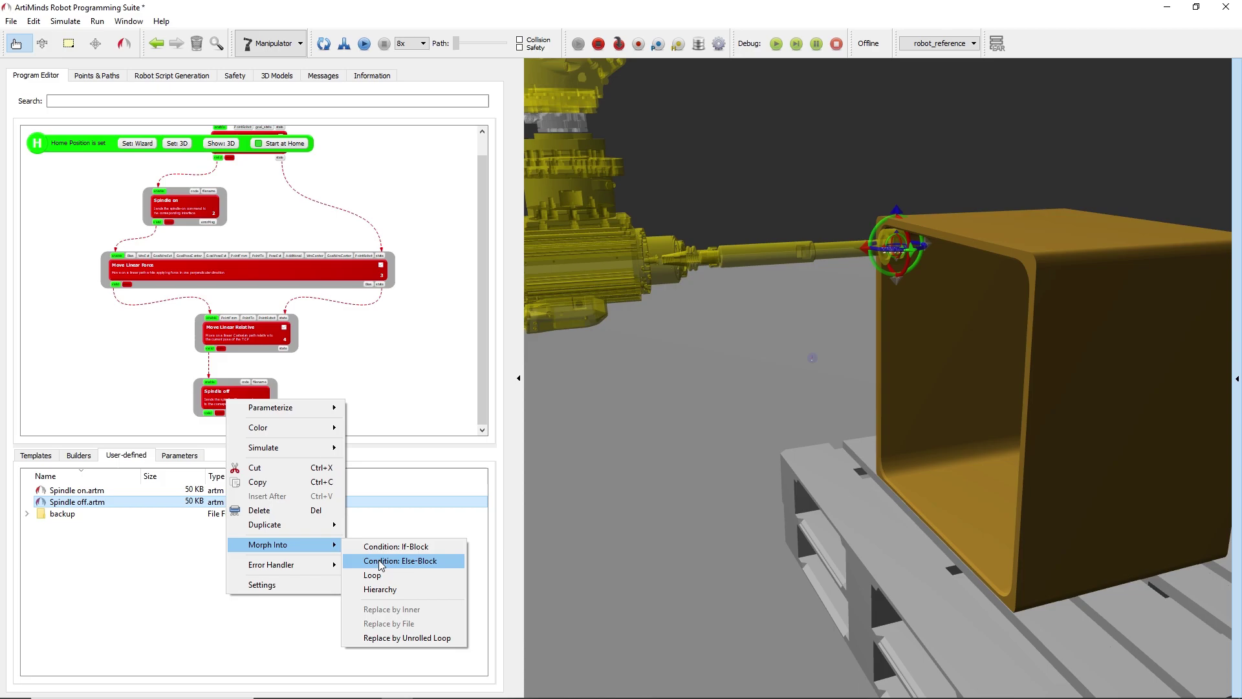
click(385, 588)
text(fi)
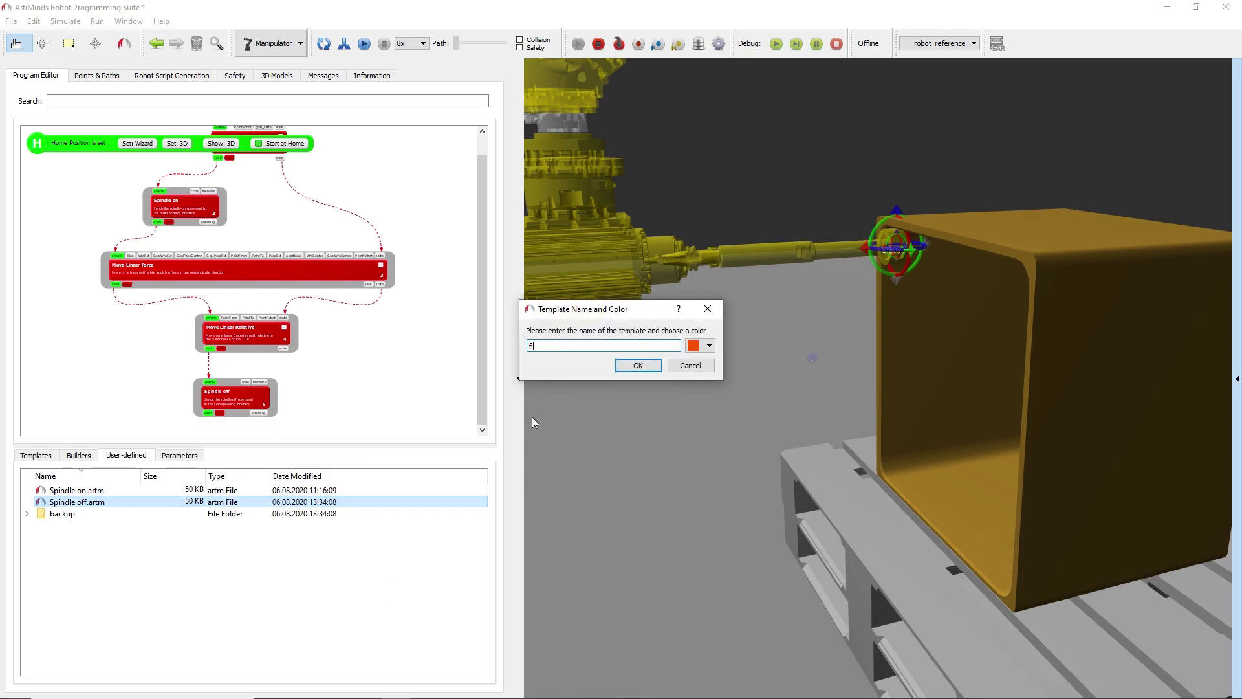
text(rst grinding movement)
key(Return)
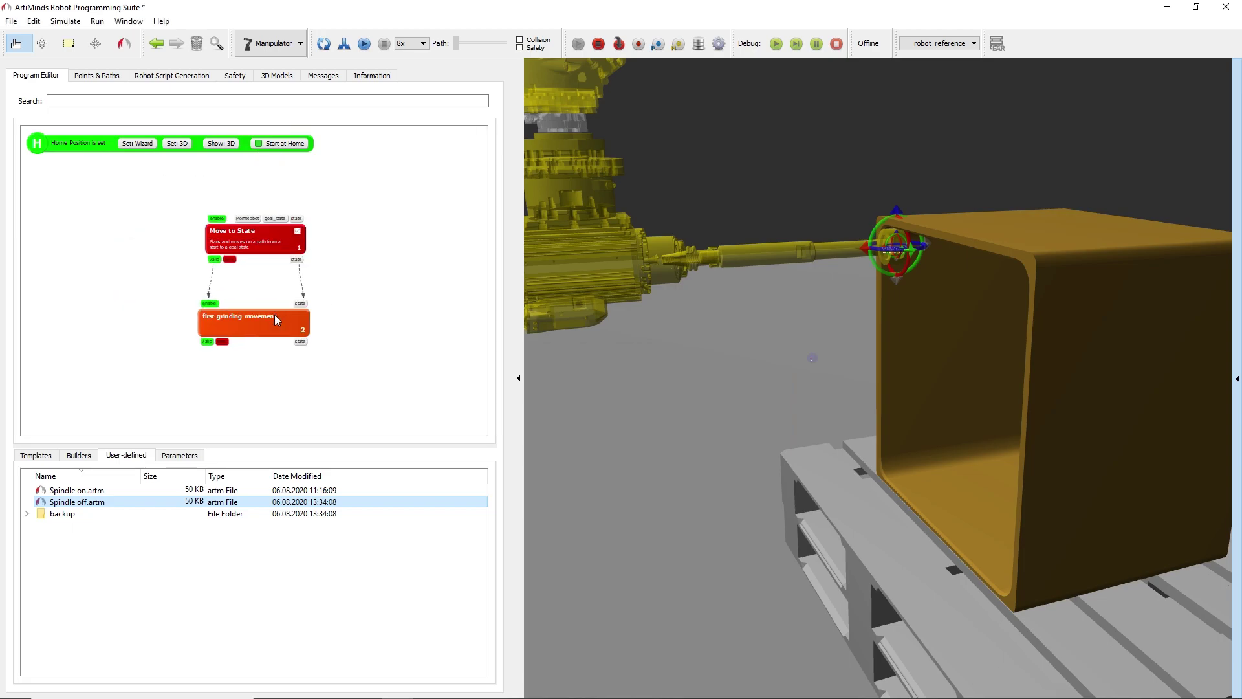
right_click(240, 356)
click(247, 363)
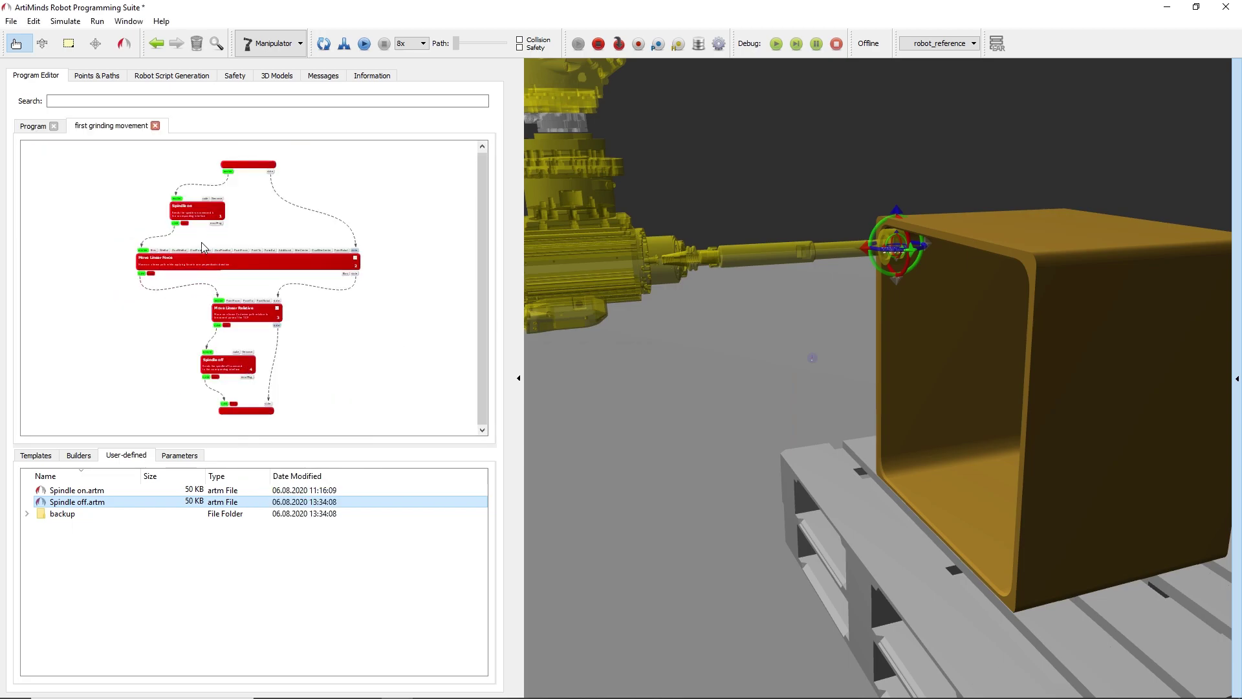
Step: In the Move Linear Force wizard, set the FY force minimum to 39 and maximum to 51
double_click(202, 246)
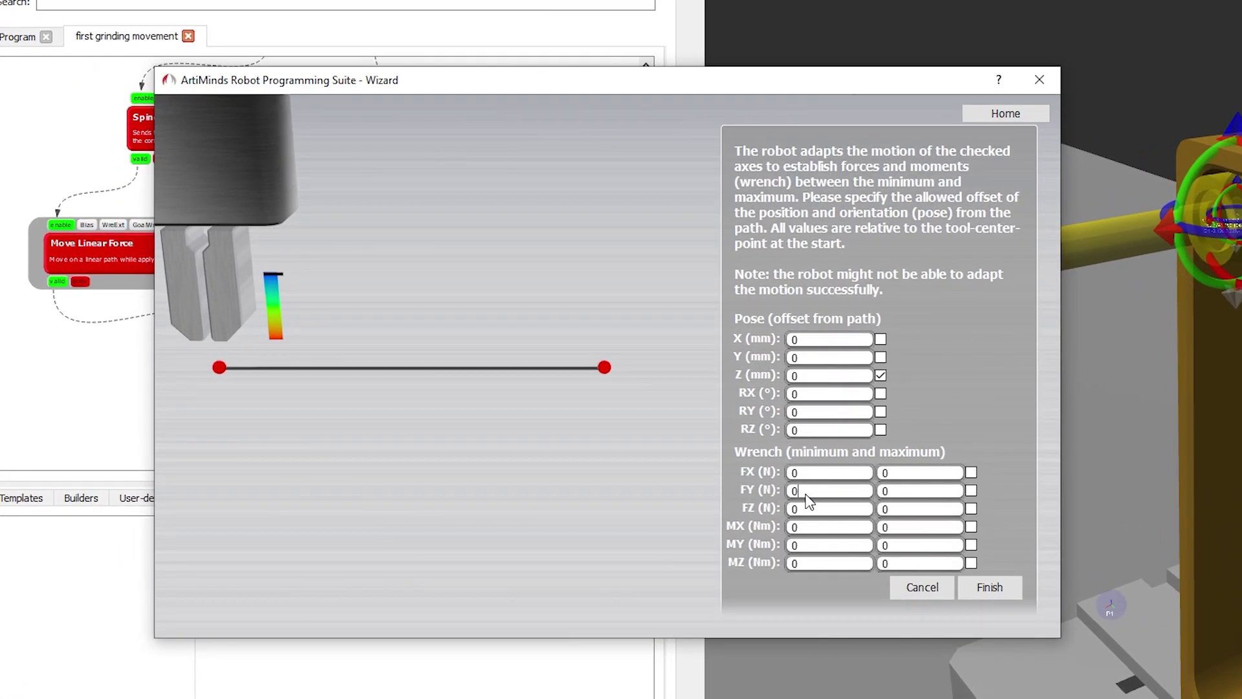
double_click(789, 491)
text(39)
key(Tab)
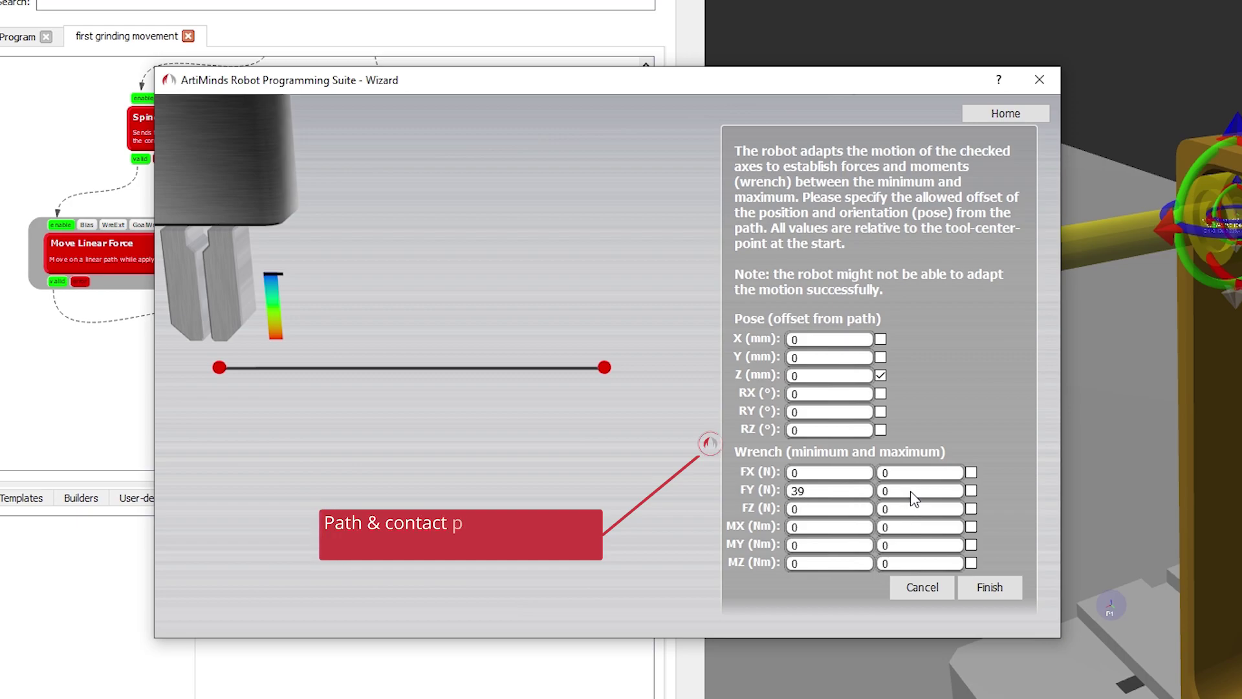
text(5)
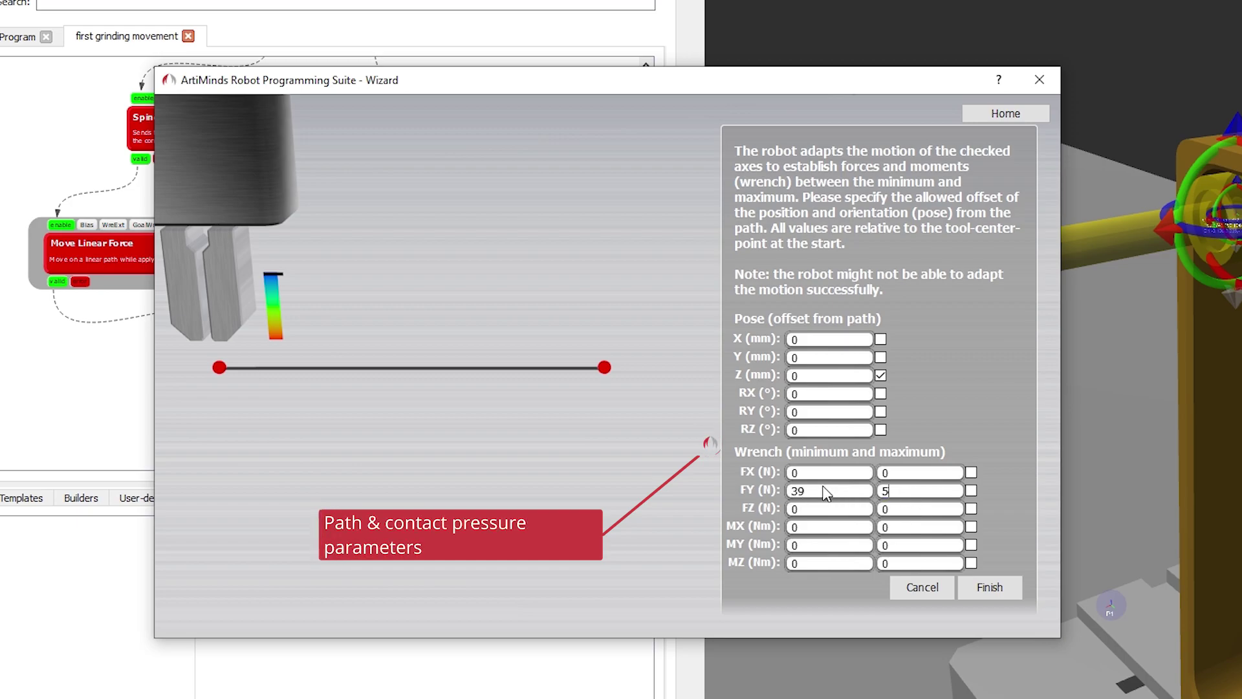
text(1)
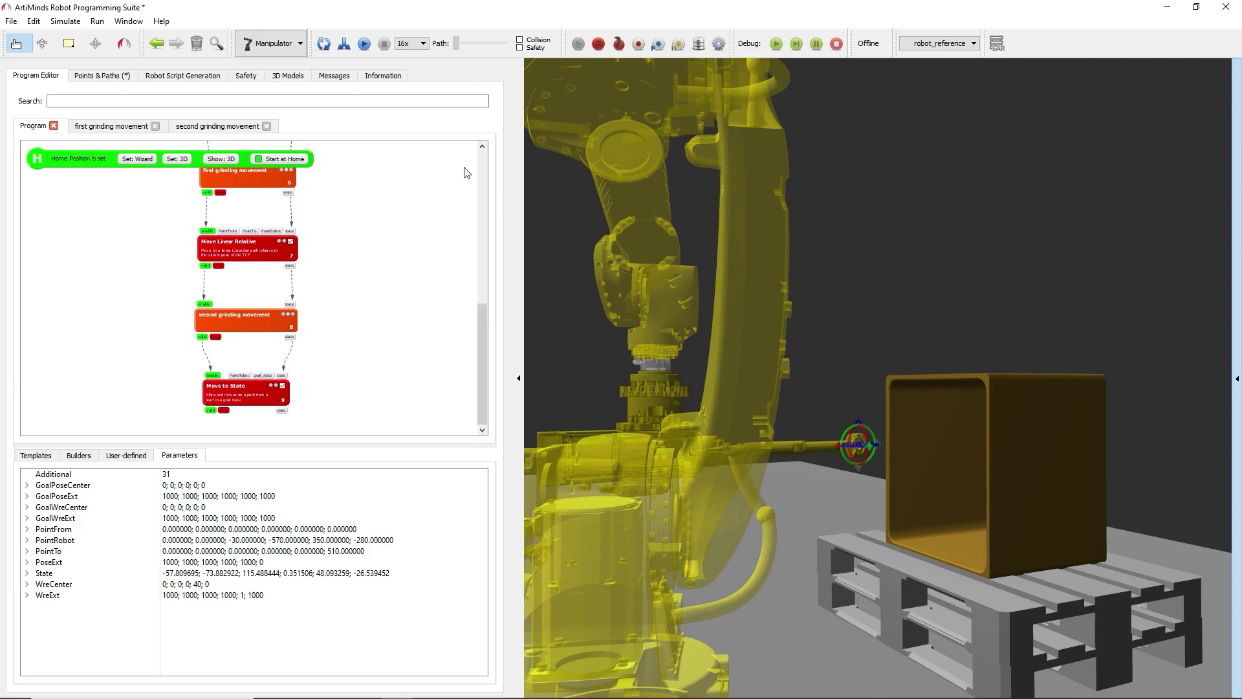
Step: Compile the grinding program, confirm its name, play the simulation, and run it at 4x speed
click(324, 44)
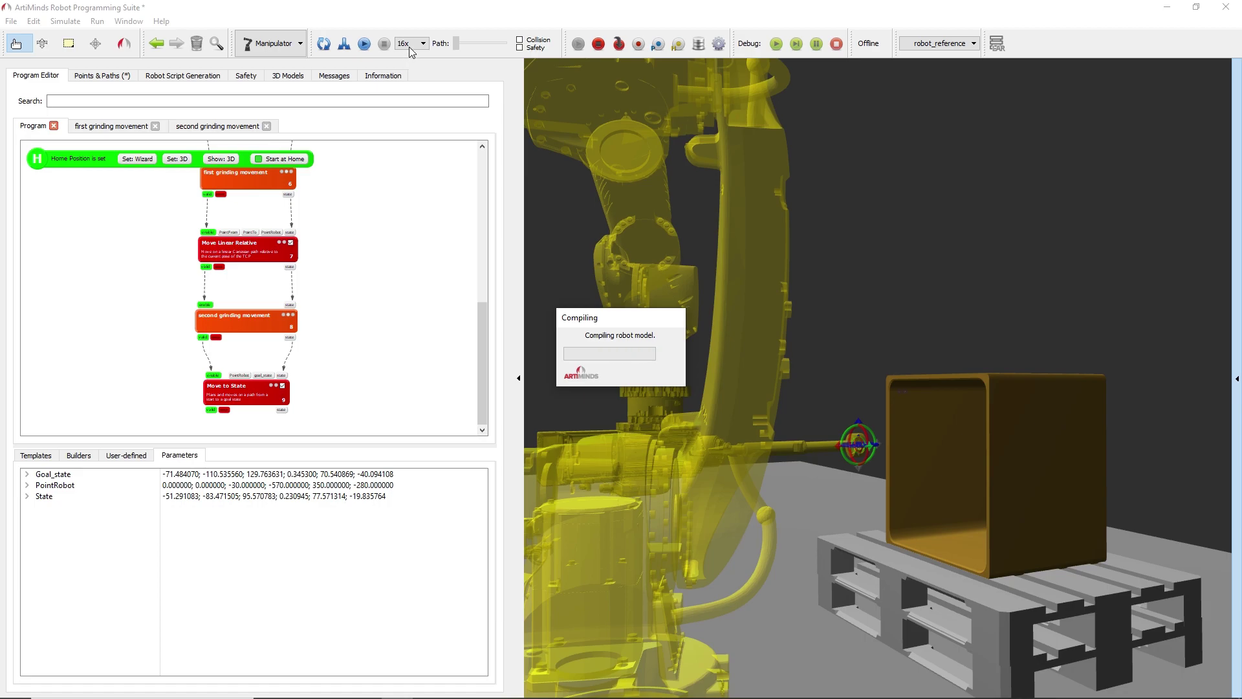
click(687, 376)
click(365, 44)
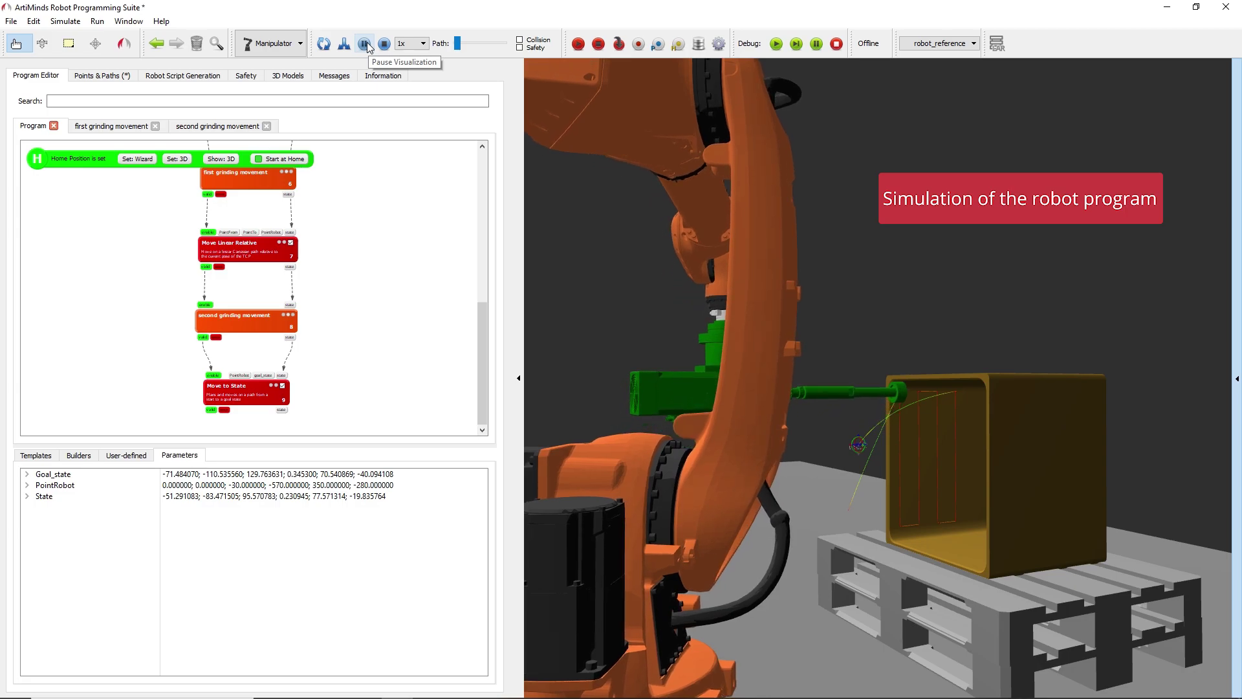
click(416, 44)
click(413, 88)
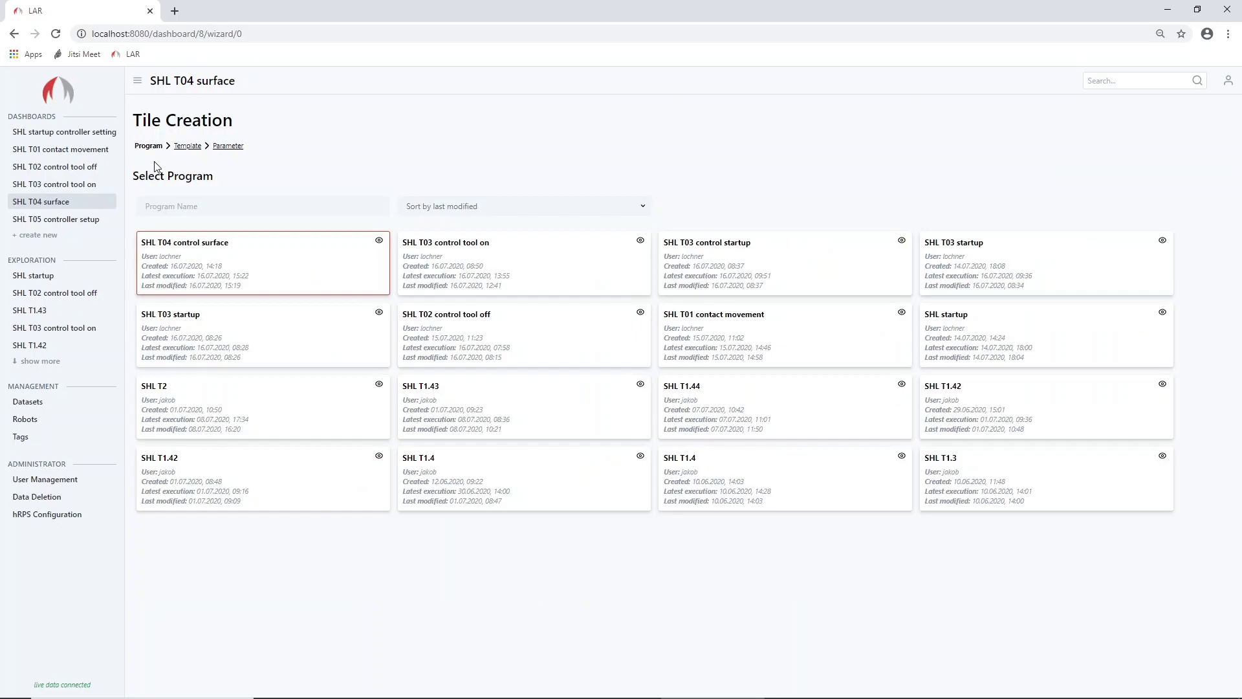
Step: Pick the SHL T04 control surface program and add its latest run to the dataset
click(245, 255)
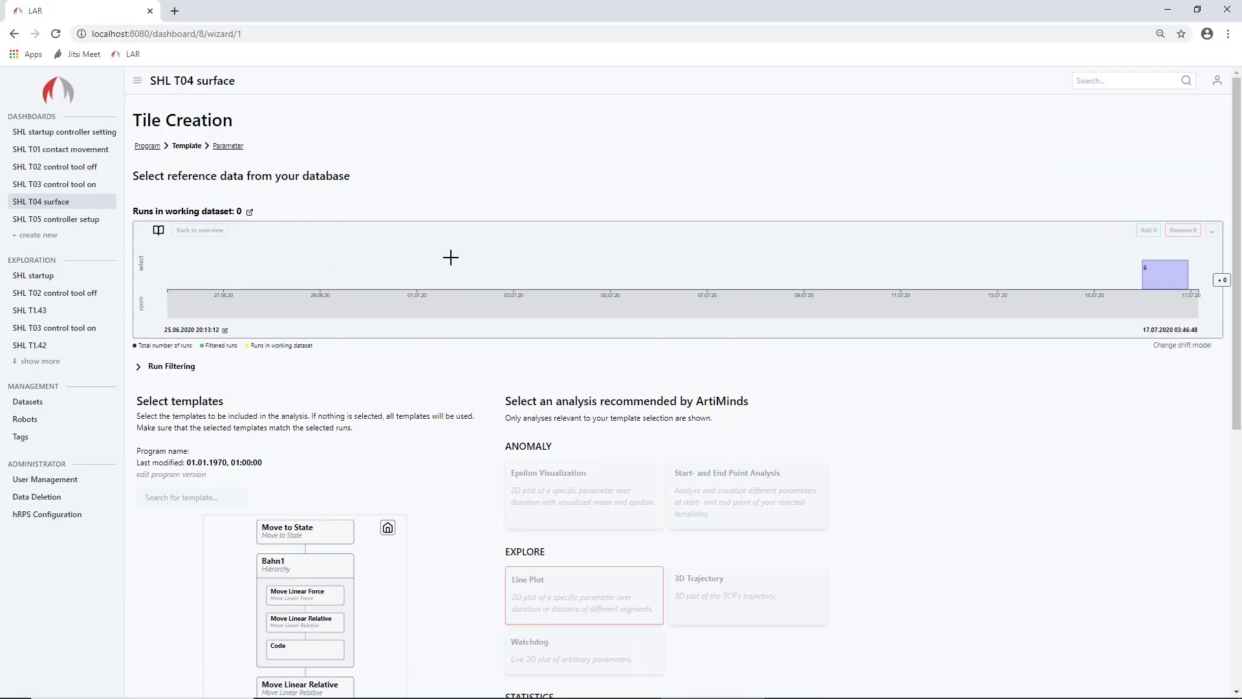
click(1167, 281)
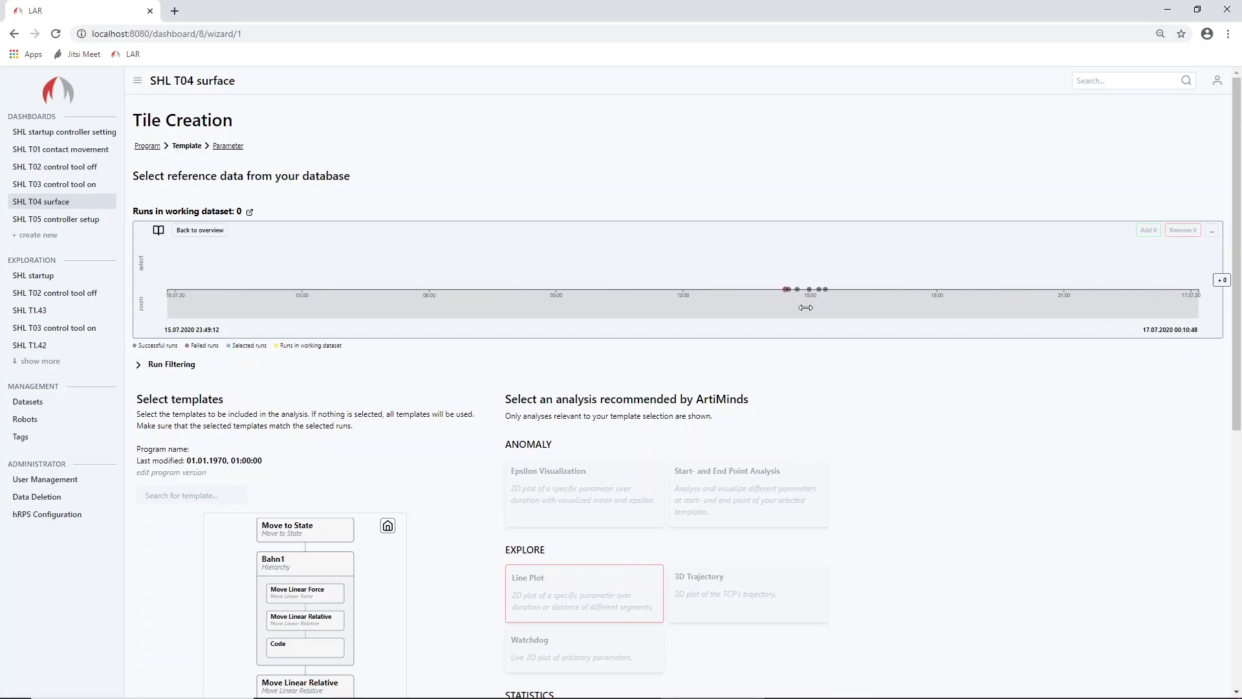
scroll(805, 308, up, 3)
drag(883, 275, 841, 288)
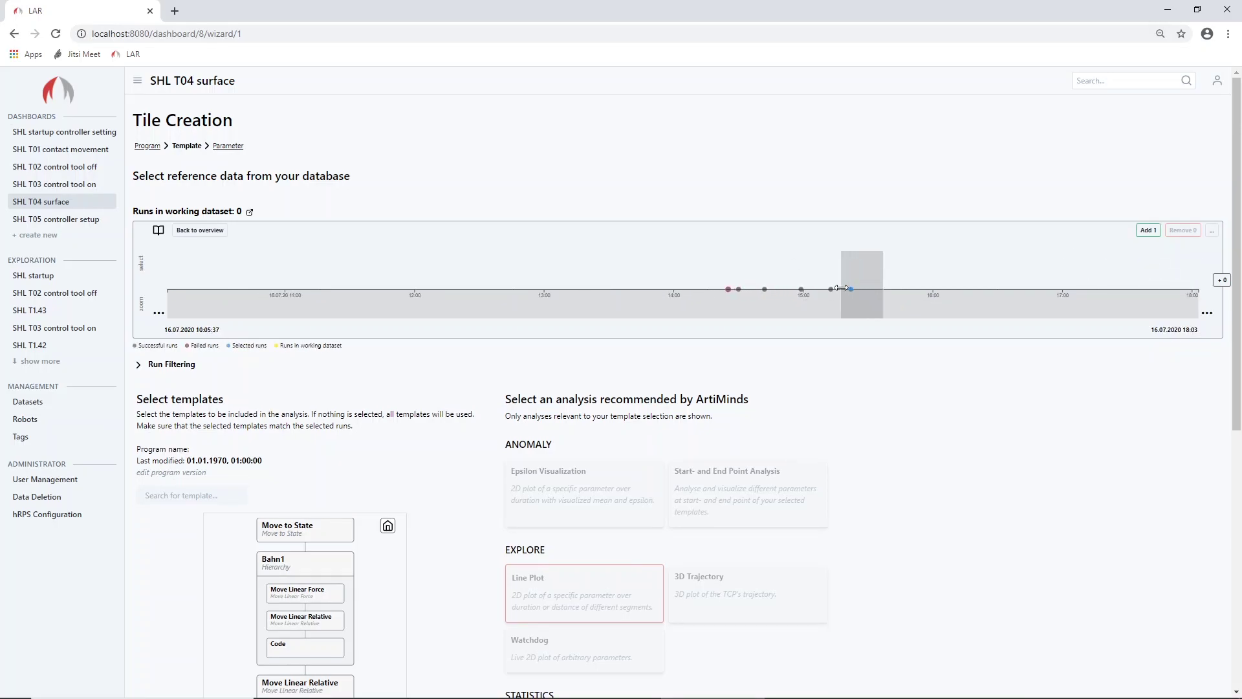
click(1148, 232)
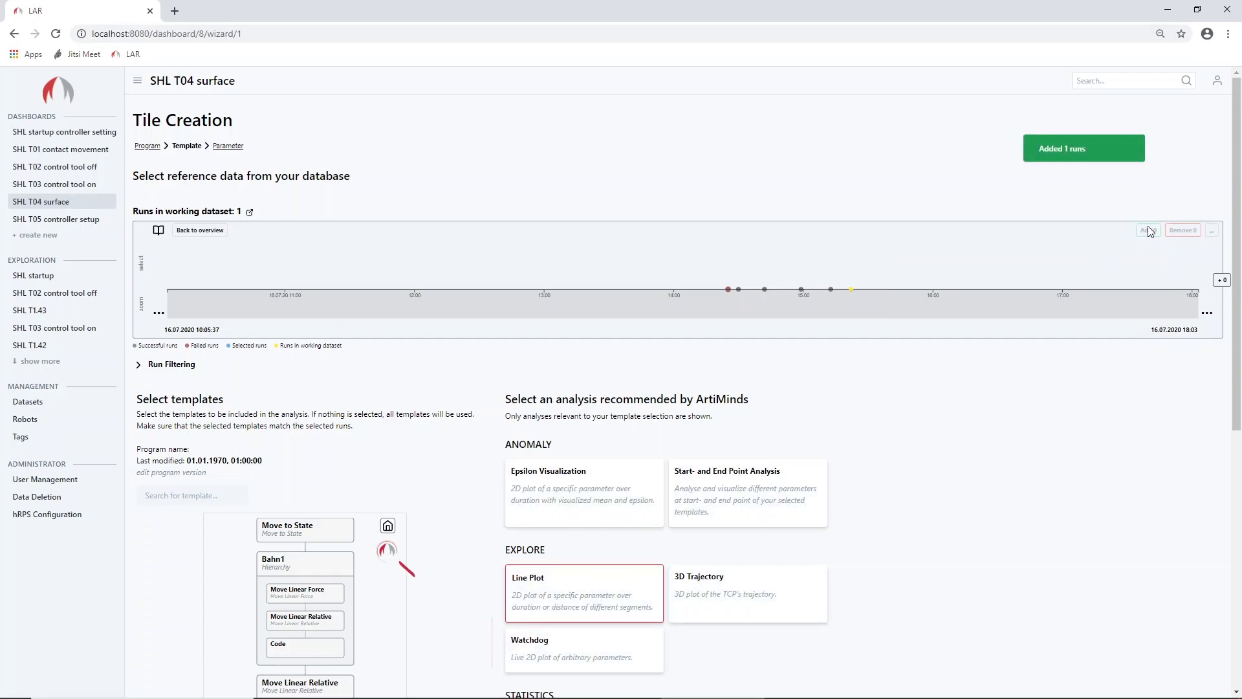
Step: Include the Move Linear Force templates of Bahn1 and Bahn2 and choose a Line Plot tile
scroll(452, 392, down, 5)
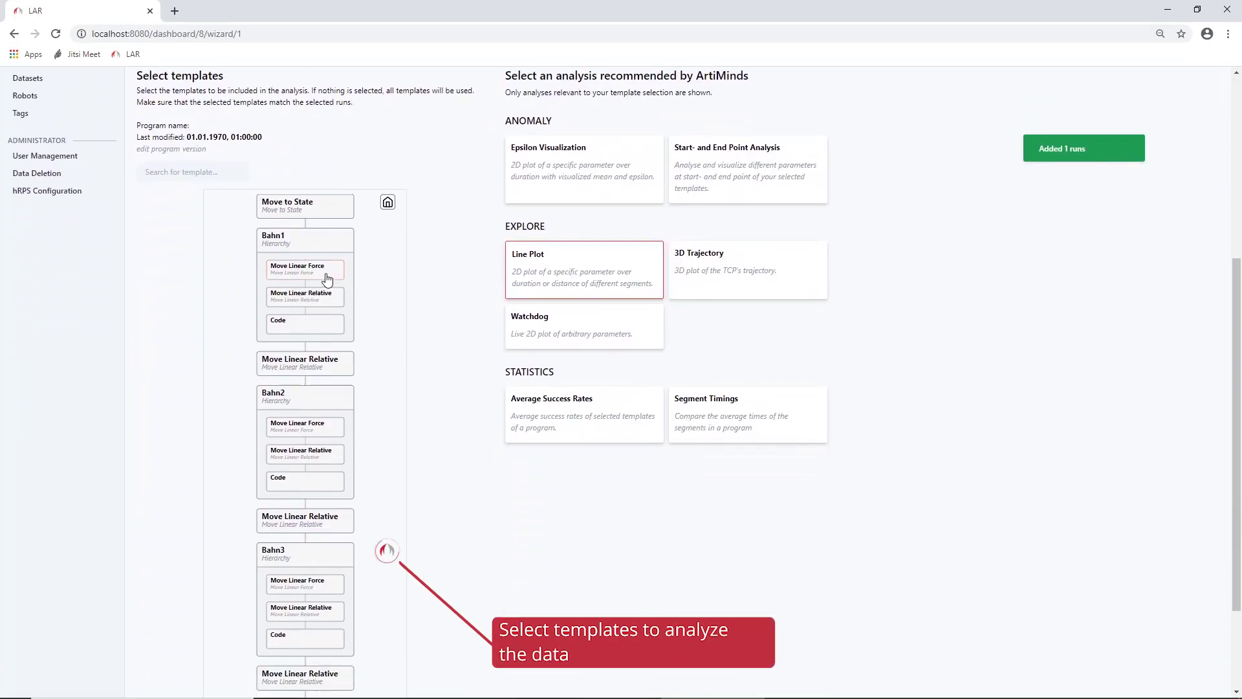
click(323, 275)
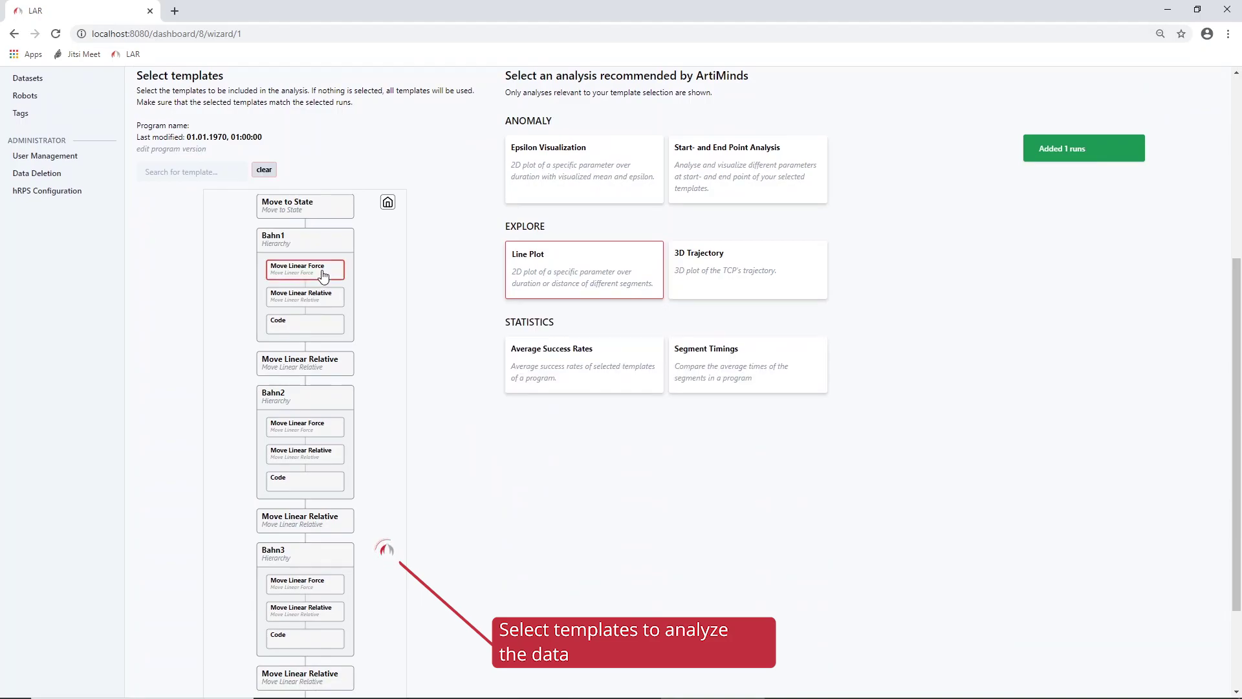
click(305, 430)
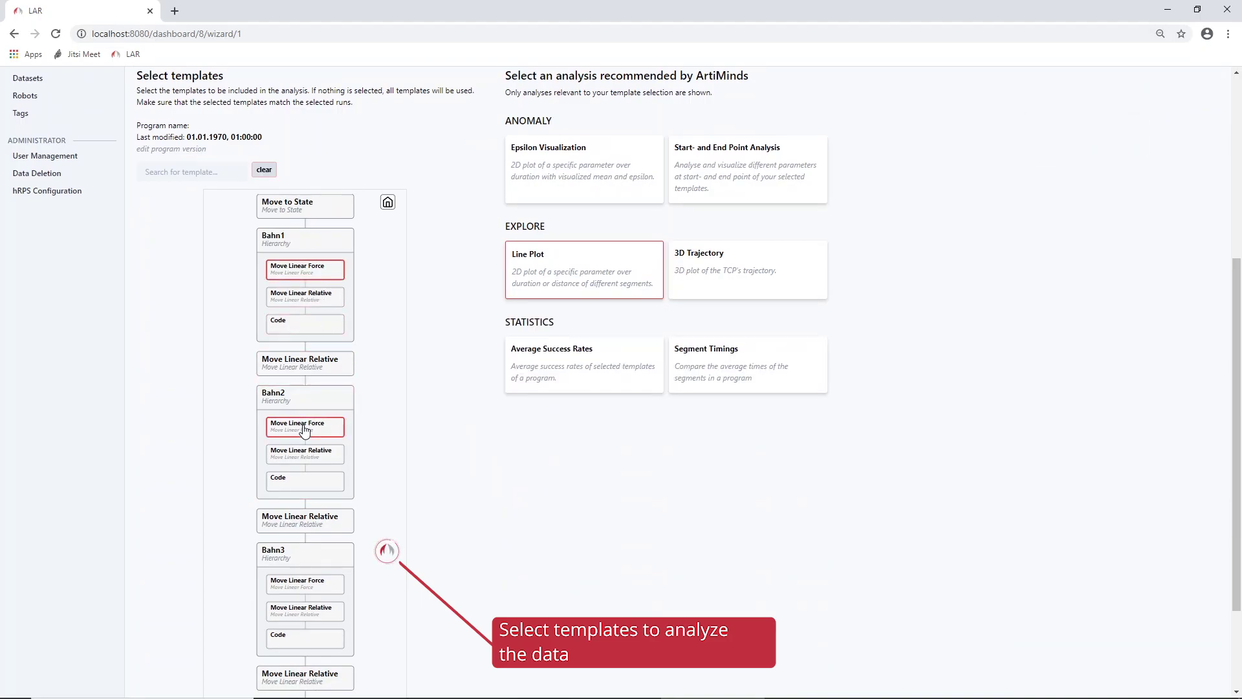
click(536, 279)
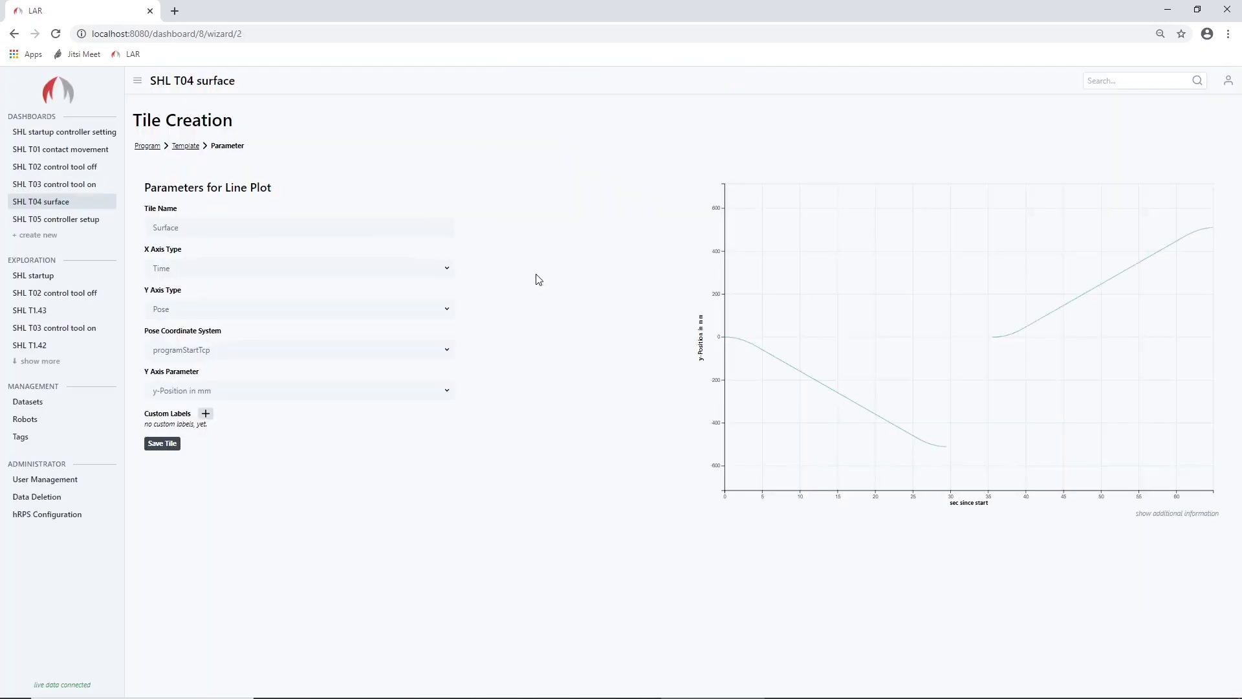
Step: Plot z-Position in mm on the Y axis, save the Surface tile, and zoom into the first grinding pass
click(317, 396)
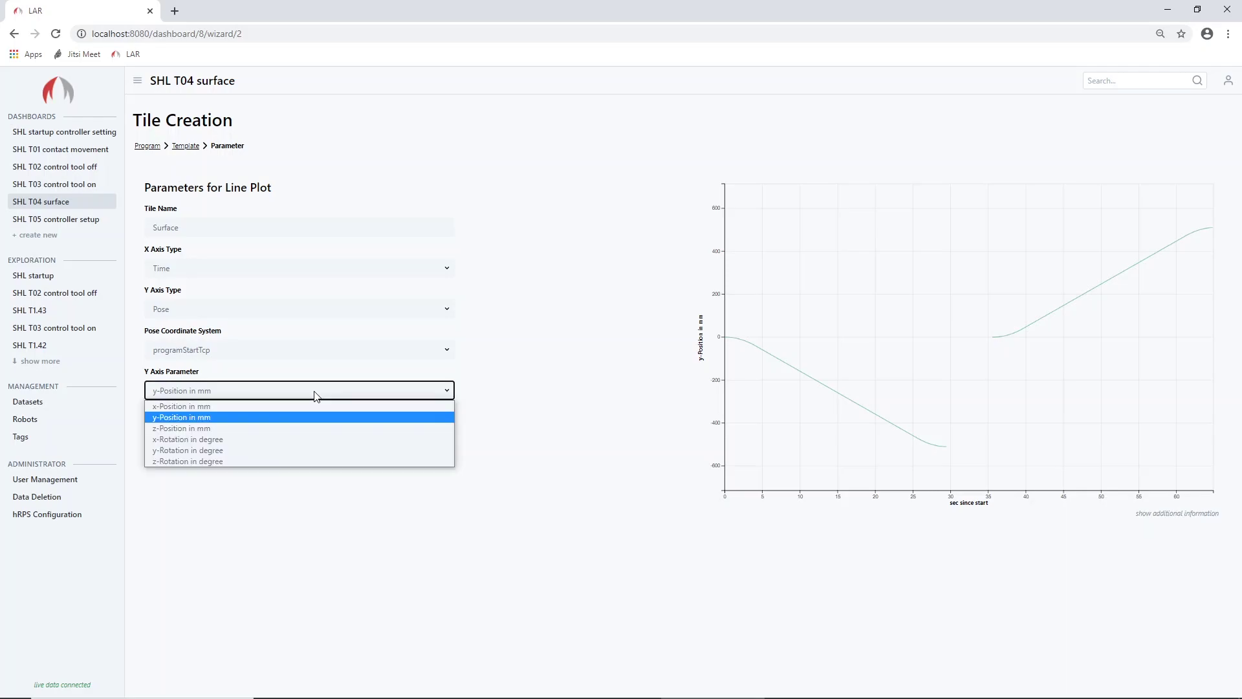
click(282, 428)
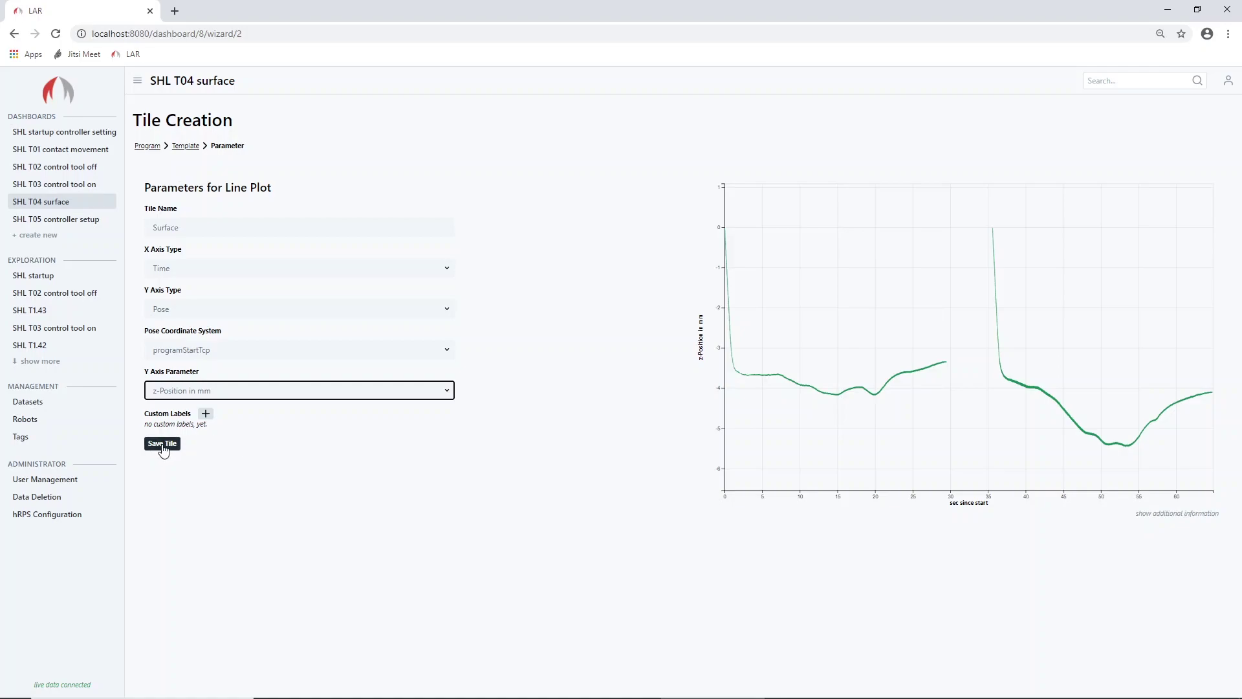
click(161, 444)
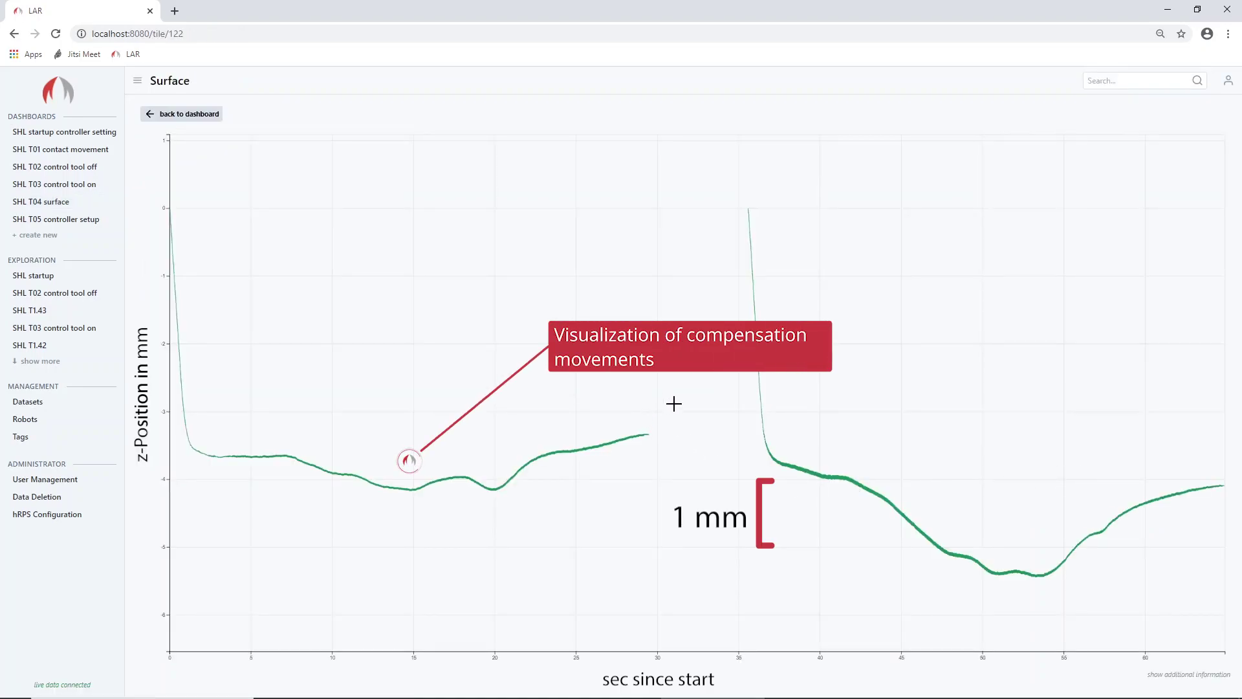
mouse_move(675, 403)
mouse_down()
mouse_move(172, 505)
mouse_move(169, 524)
mouse_up()
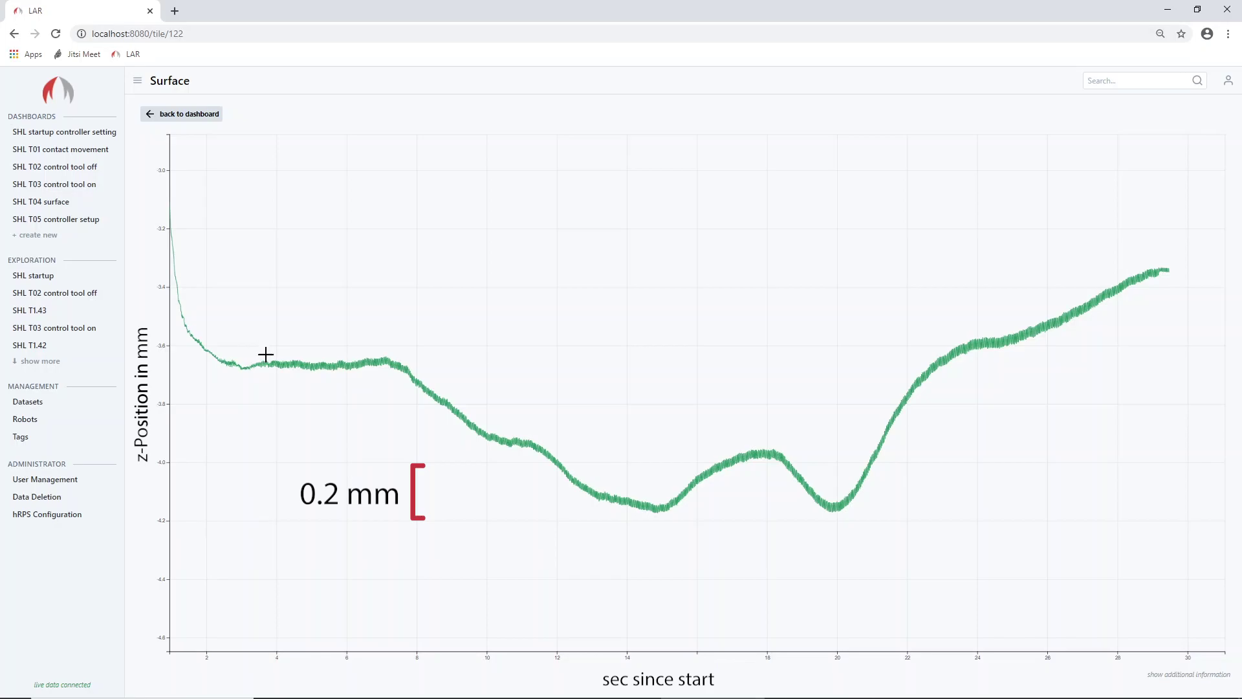
drag(253, 344, 397, 387)
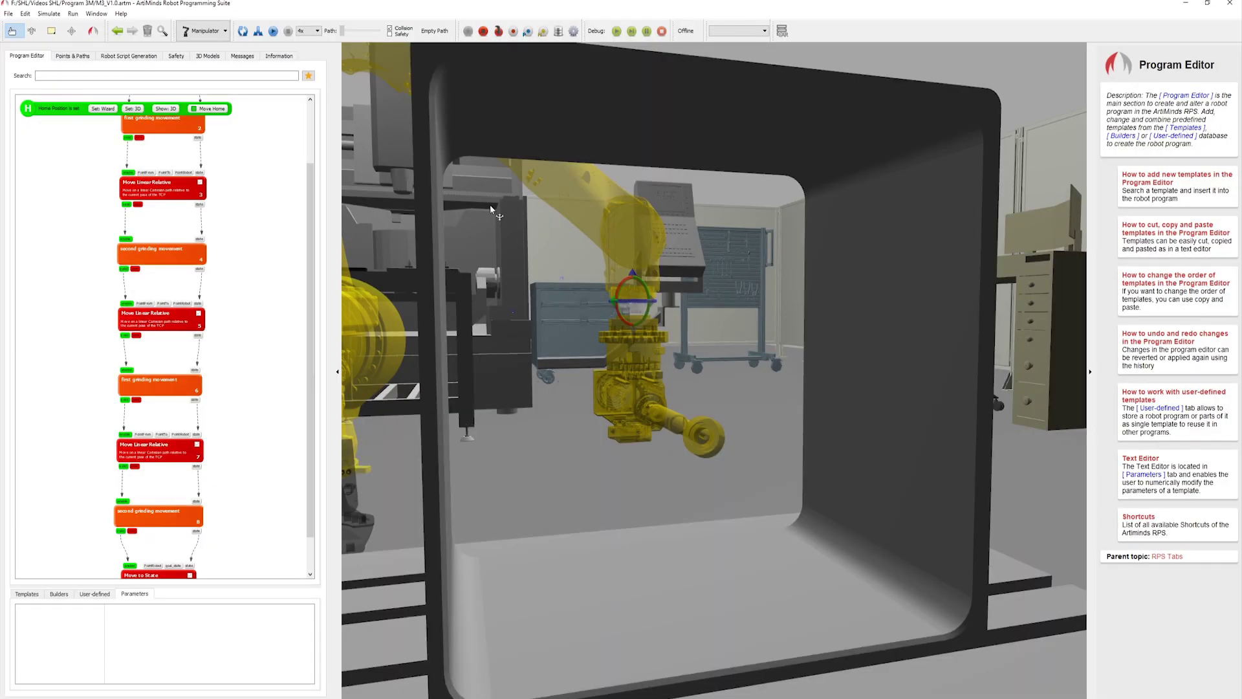
Step: Lower the Position I gain in the KUKA KR70 R2100 Force Controller (Expert) settings, then recompile
click(8, 14)
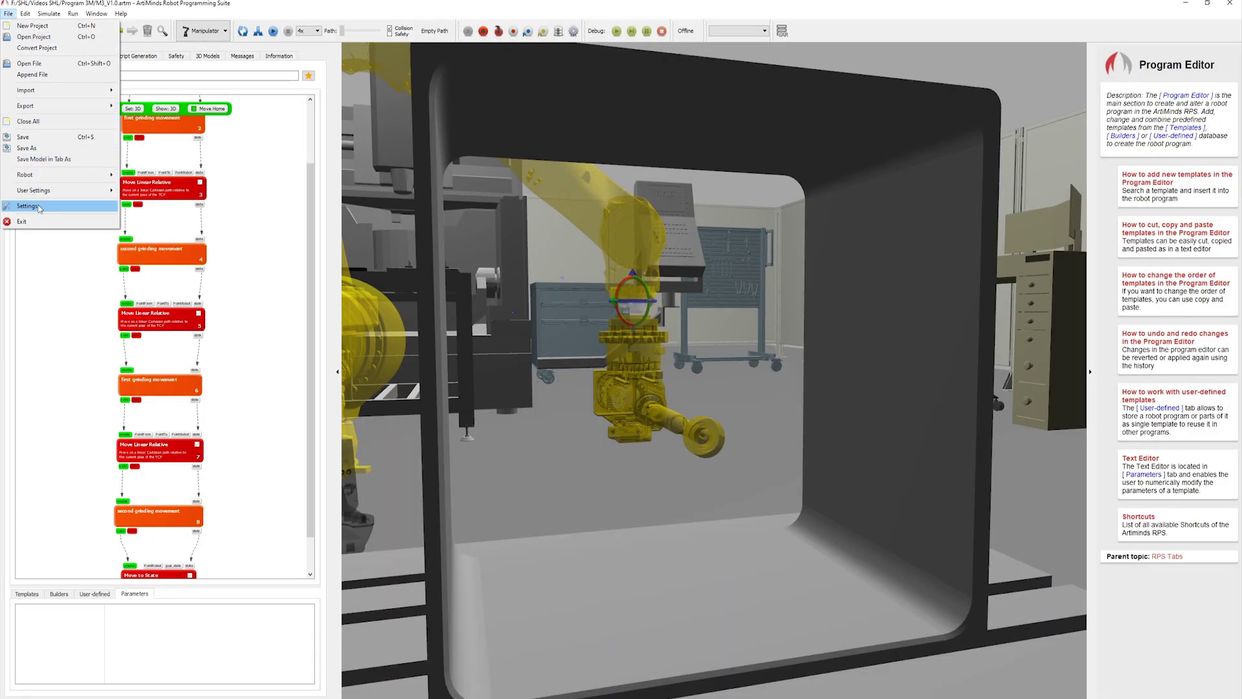
click(27, 205)
click(397, 254)
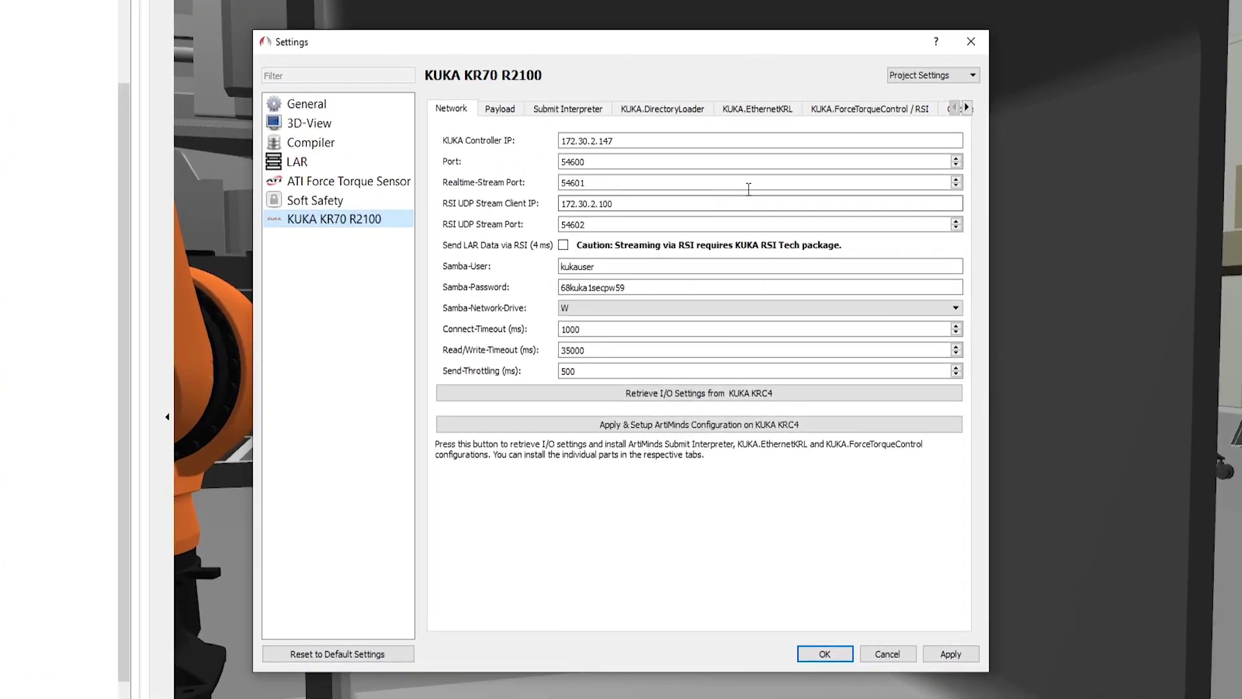
click(916, 134)
click(966, 109)
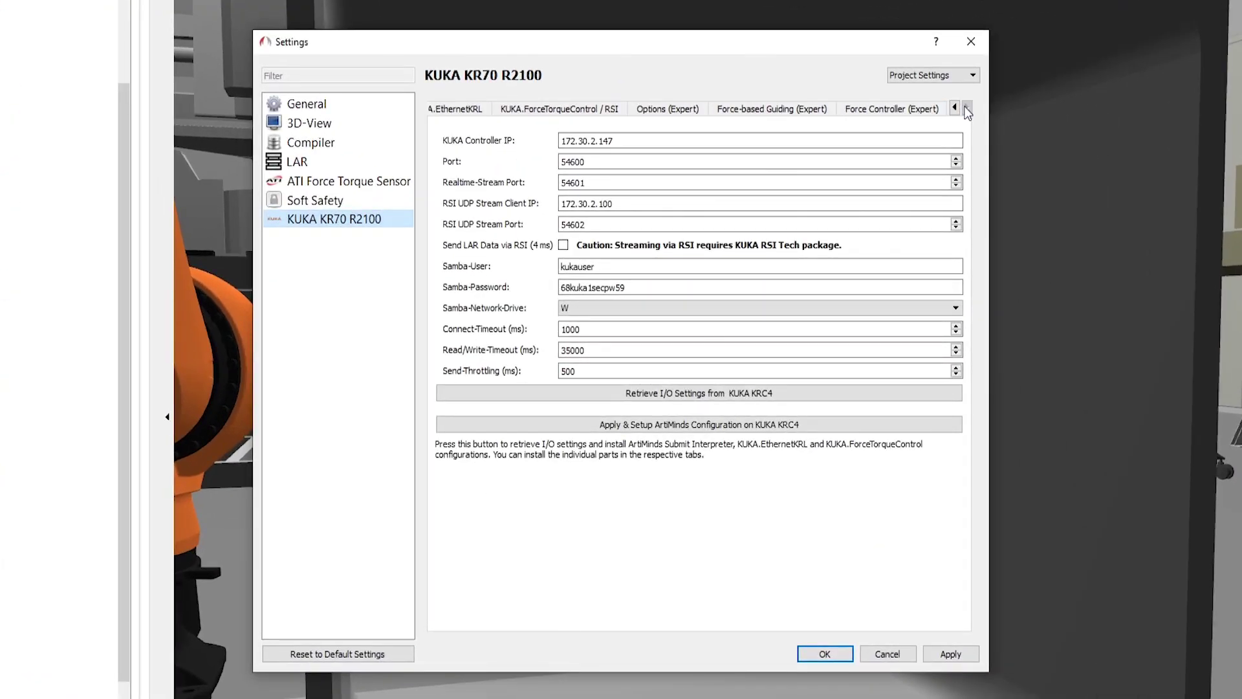
click(913, 108)
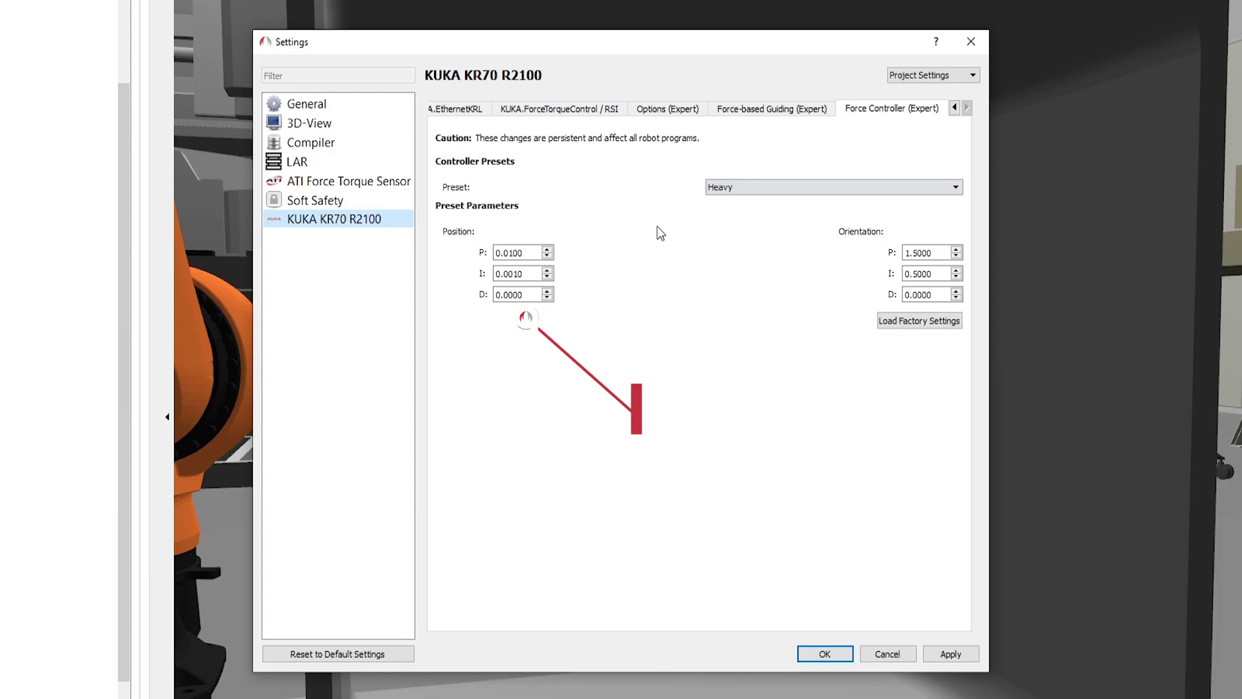
click(529, 274)
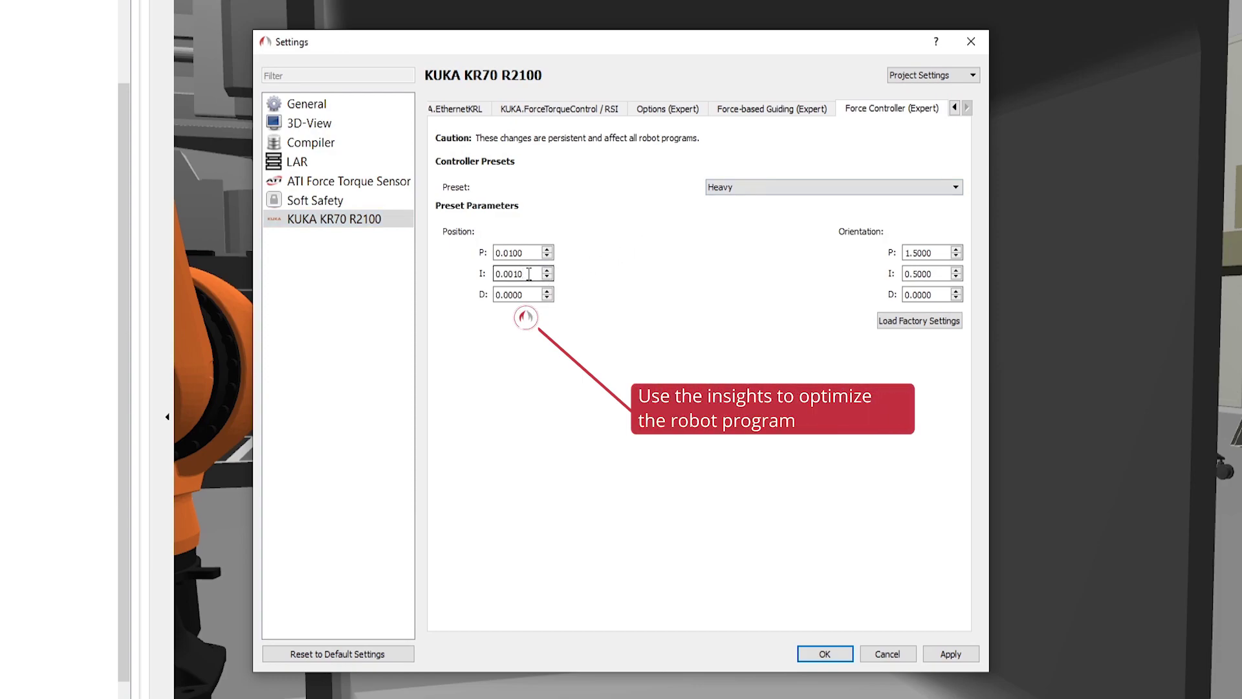
key(BackSpace)
key(BackSpace)
text(0)
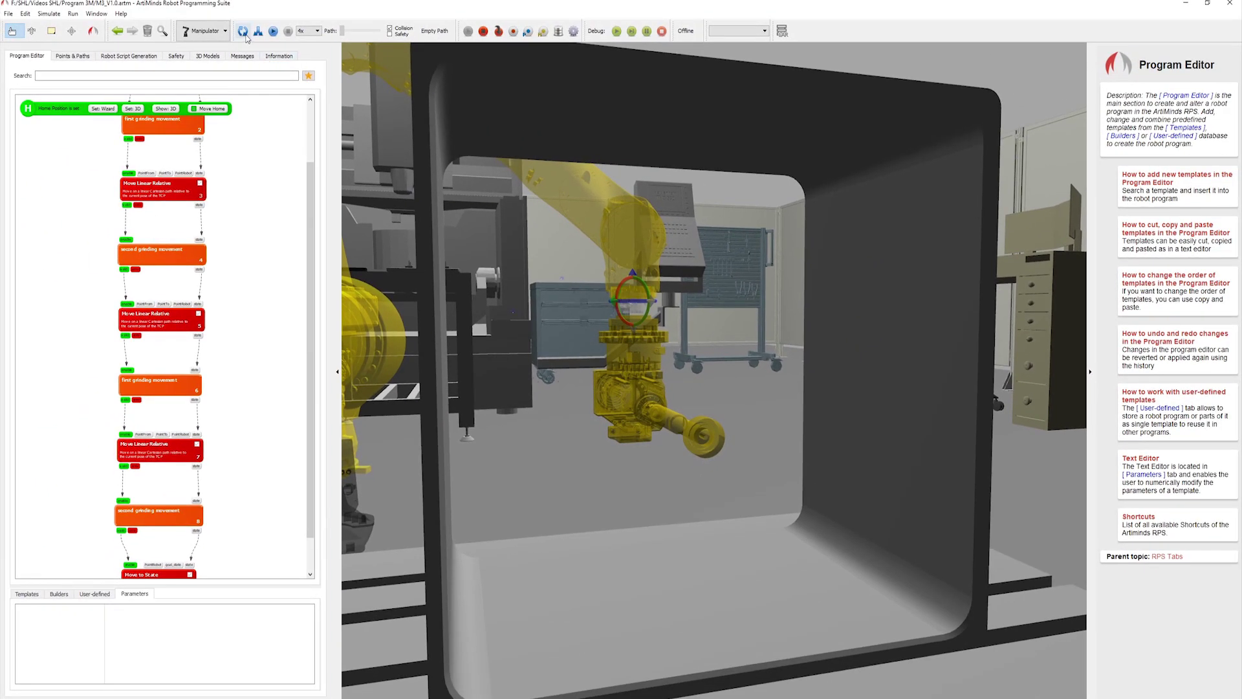
click(242, 31)
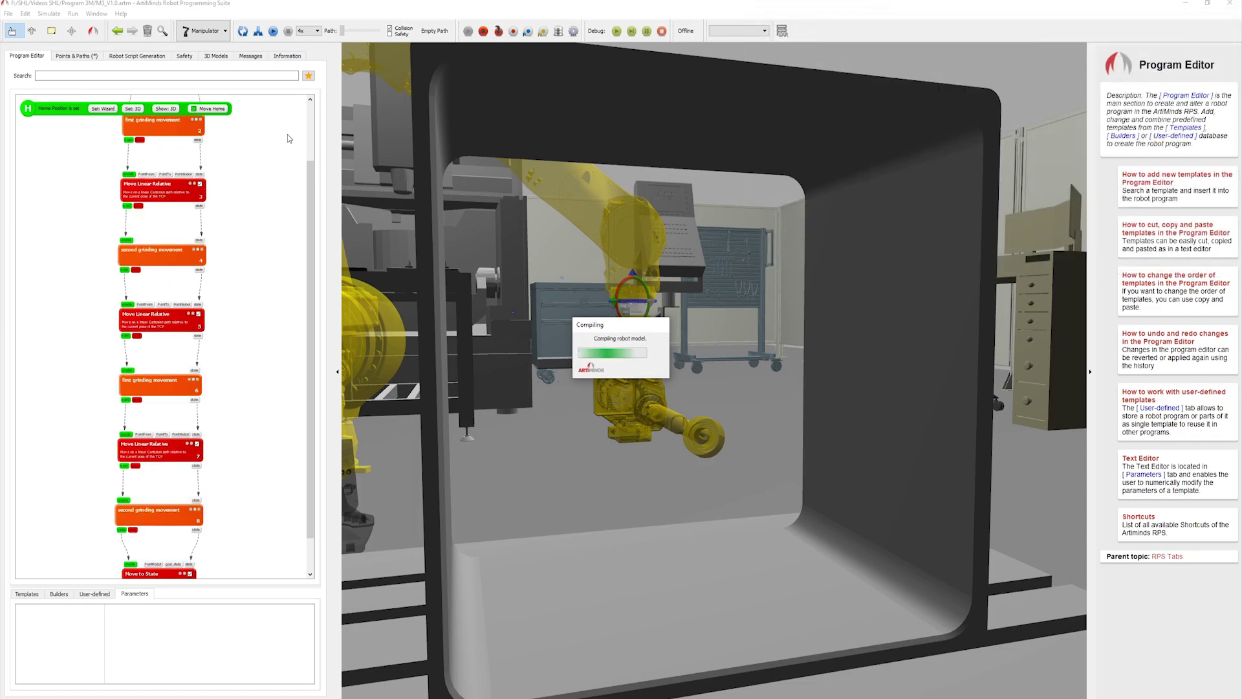
Step: Confirm the program name so the recompilation of the grinding program completes
key(Return)
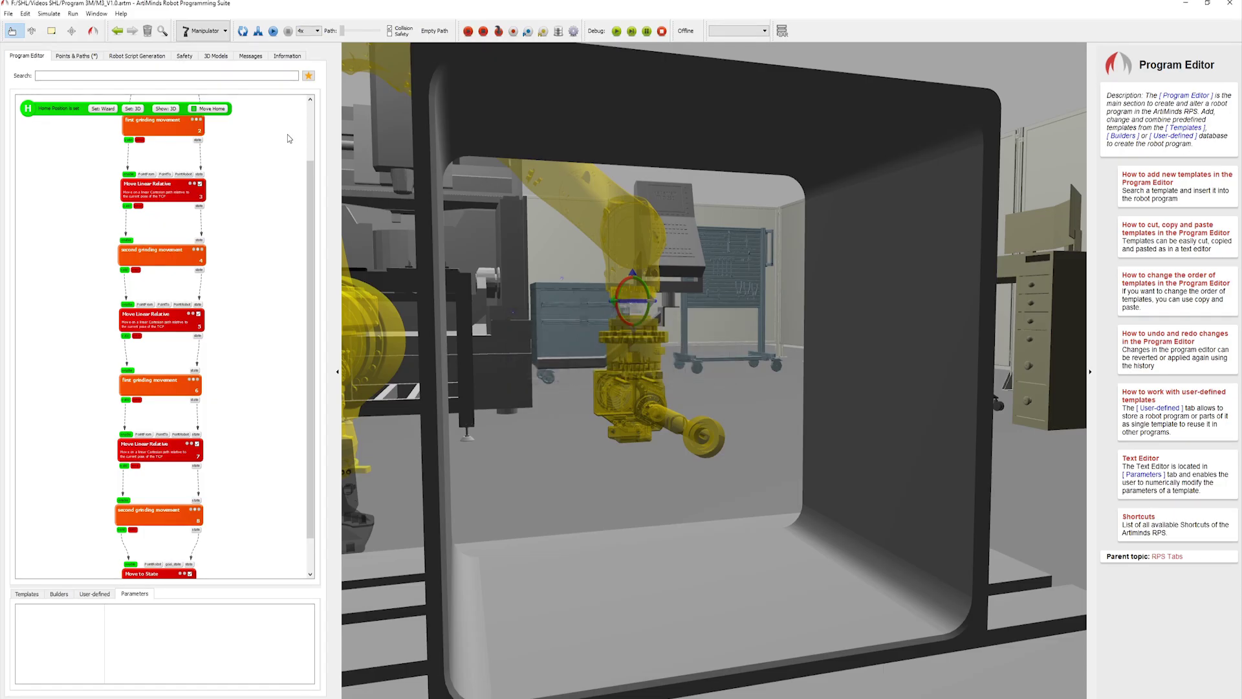